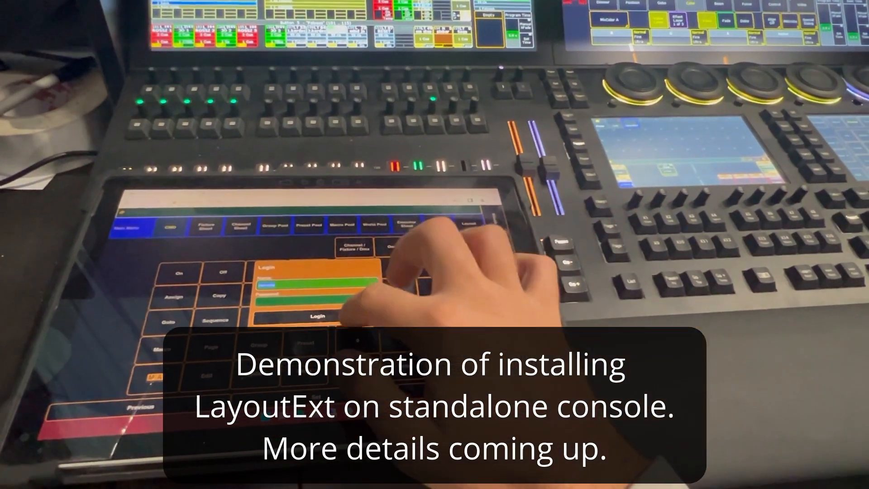
- Log in to the console's web remote and open its Layout view
left_click(332, 327)
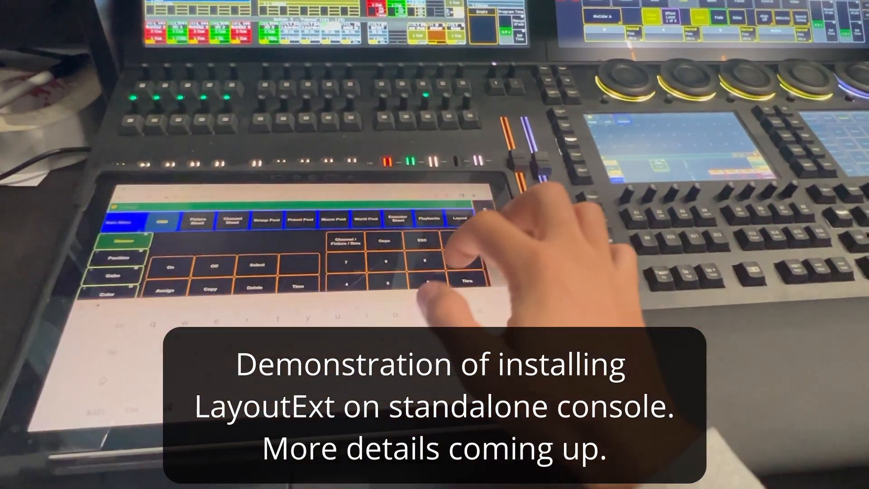
left_click(458, 217)
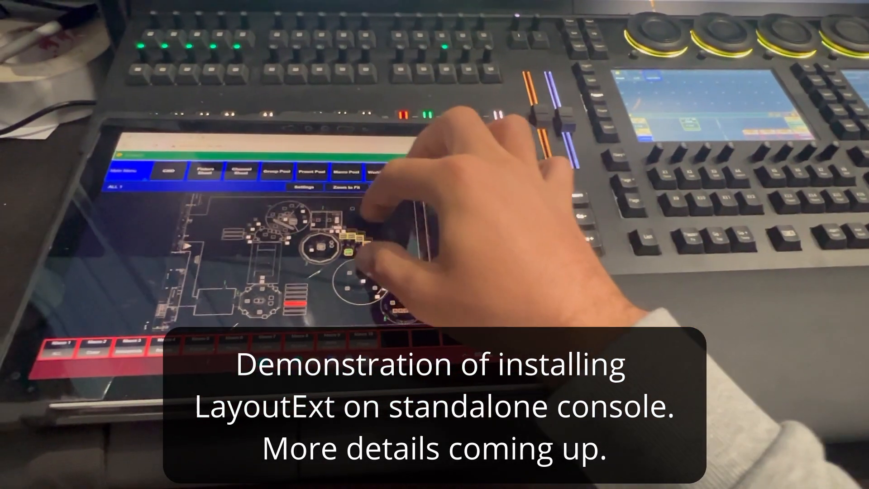
scroll(385, 260, "up", 3)
scroll(384, 258, "up", 3)
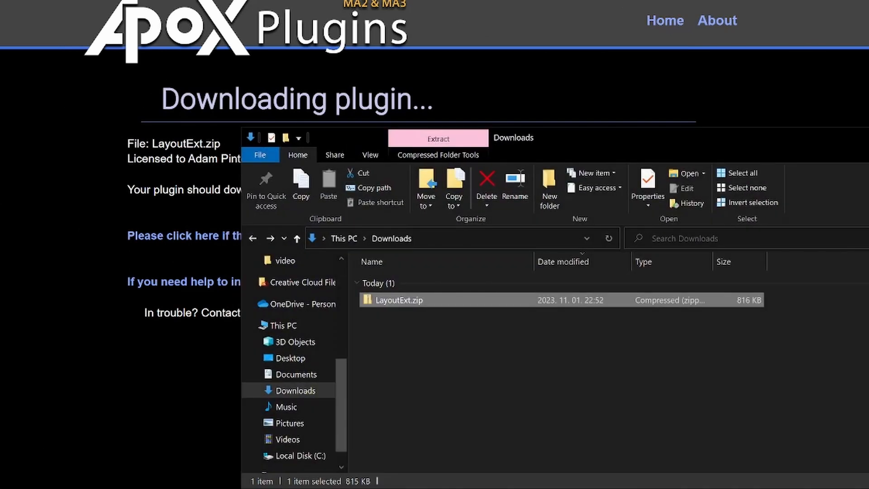
- Open LayoutExt.zip and copy the LayoutExt.lua and LayoutExt.xml files
double_click(413, 300)
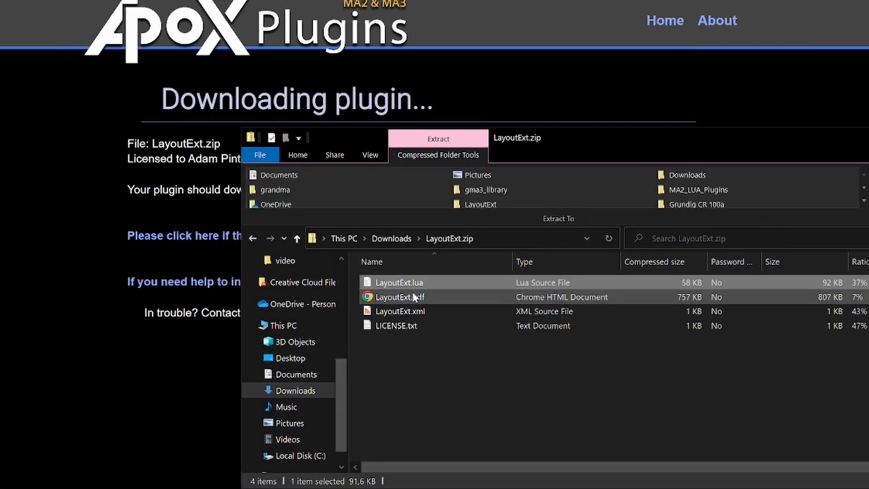
left_click(415, 313, "ctrl")
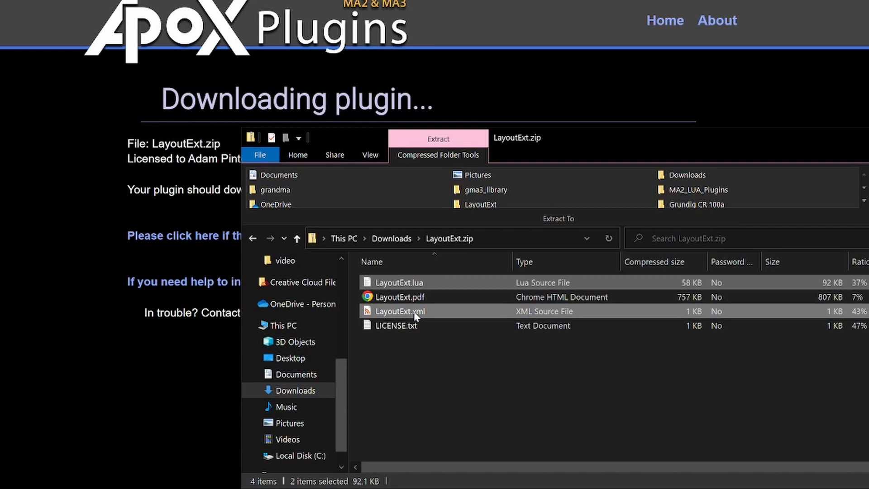
right_click(415, 316)
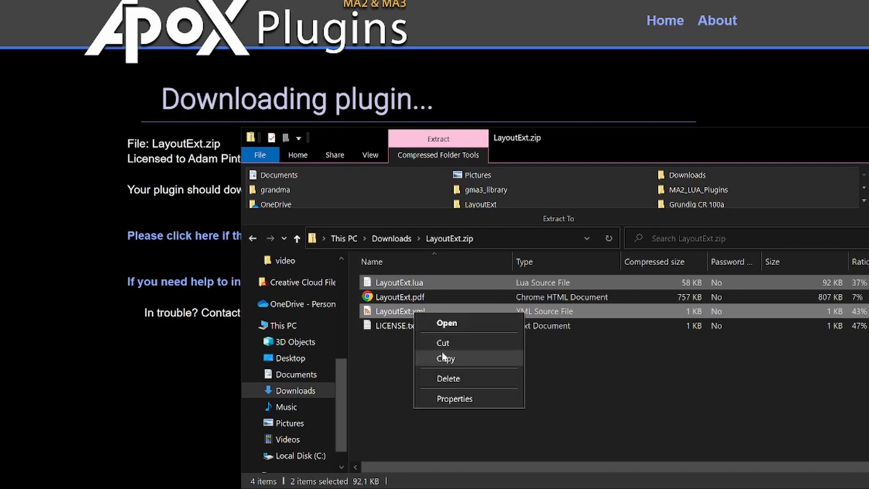
left_click(438, 357)
- Paste the two files into the grandma/gma2_V_3.9.60/plugins folder
key("alt+Left")
key("alt+Left")
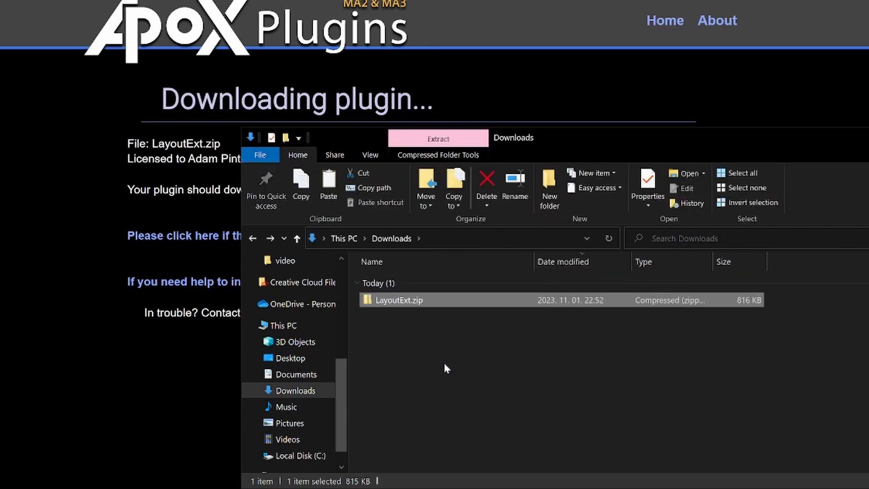
right_click(446, 362)
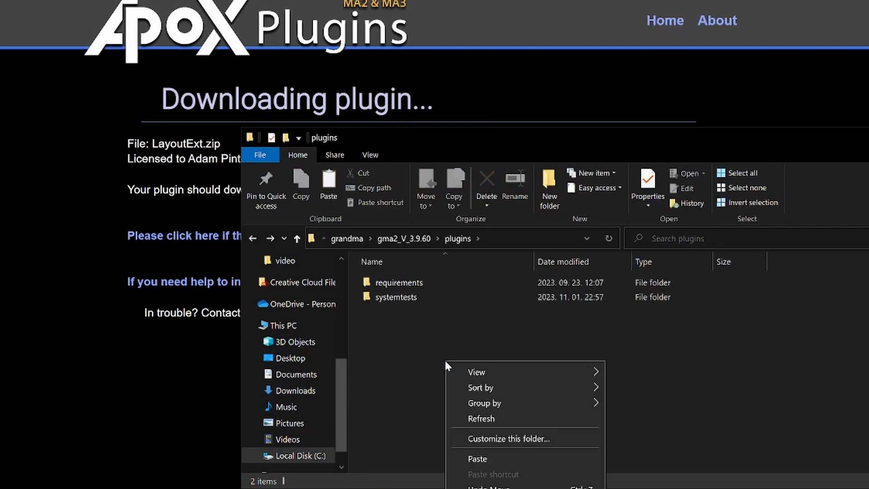
left_click(477, 458)
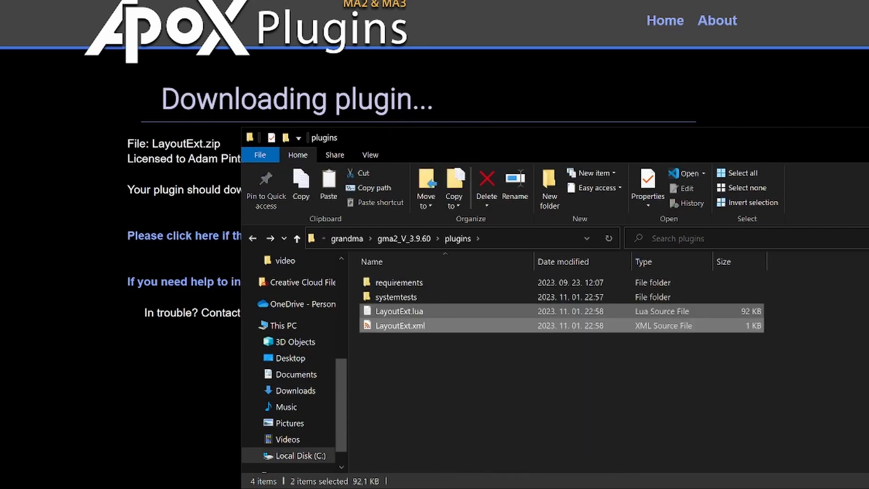
- Switch to grandMA2 onPC and import LayoutExt.xml into plugin 2
key("alt+Tab")
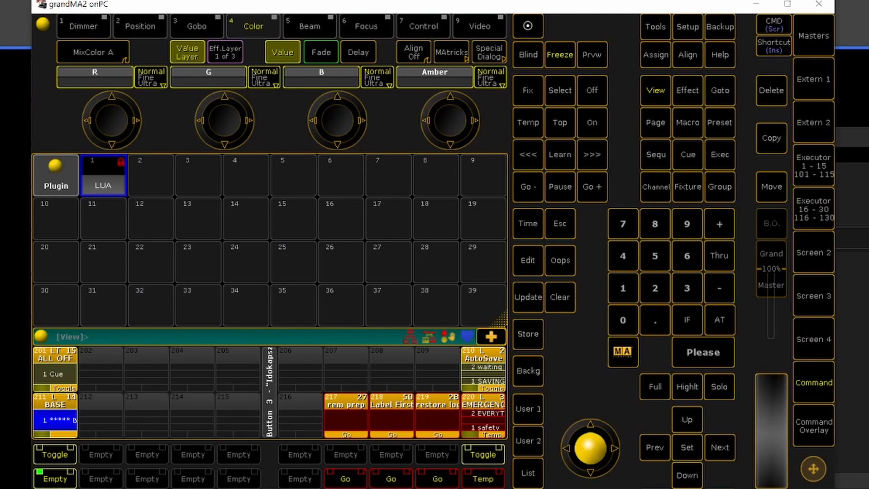
left_click(152, 172)
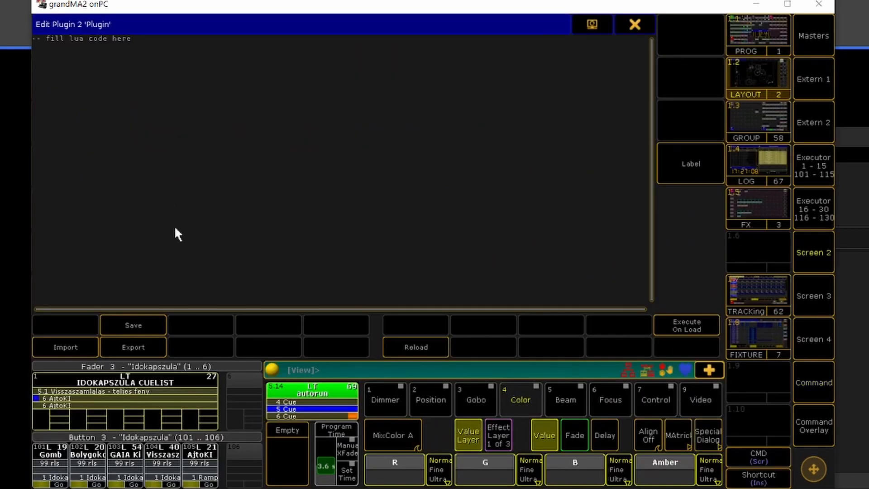
left_click(50, 348)
left_click(327, 242)
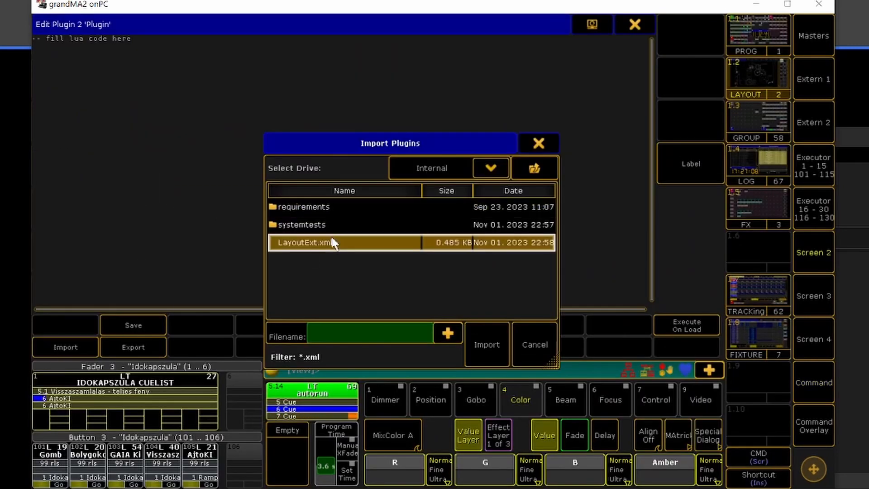
left_click(478, 342)
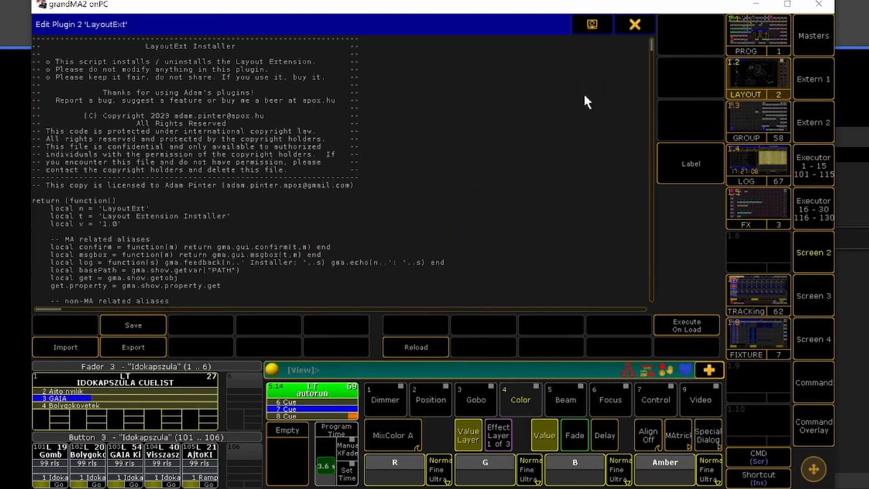
- Close the plugin editor, run the LayoutExt plugin and choose Install to /LayoutExt.html
left_click(634, 24)
left_click(159, 176)
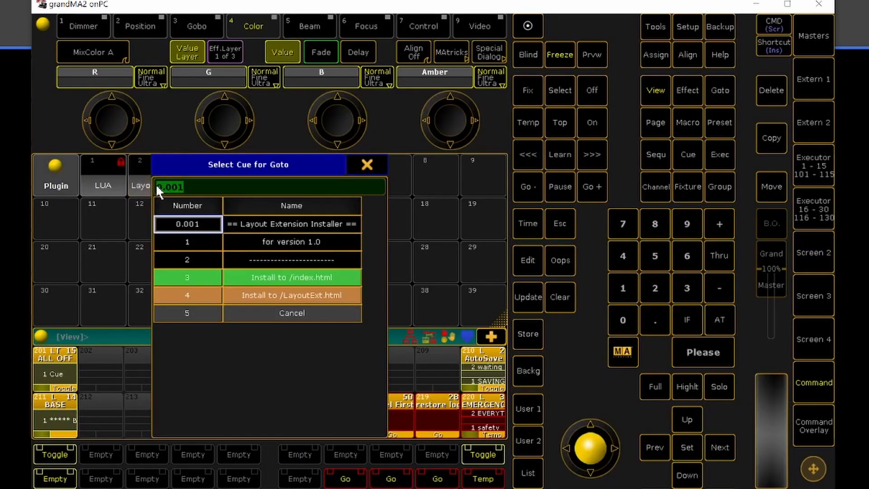
left_click(249, 278)
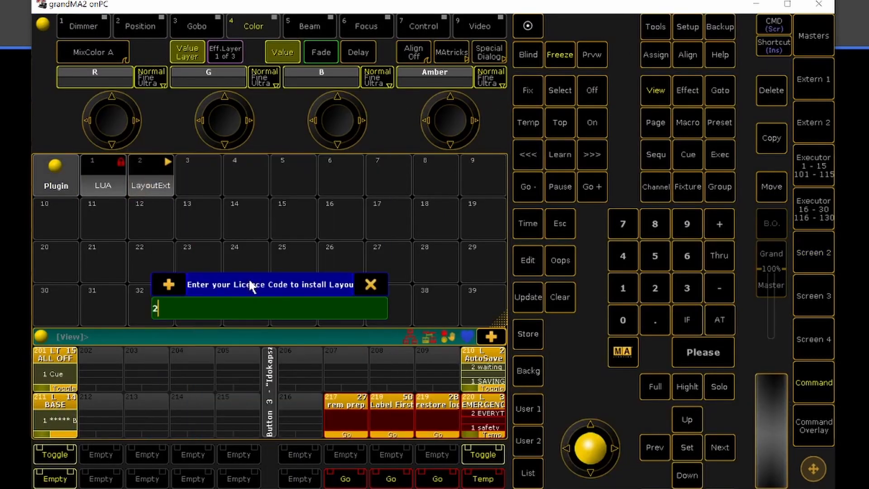
- Enter the licence code to install the plugin
key("Return")
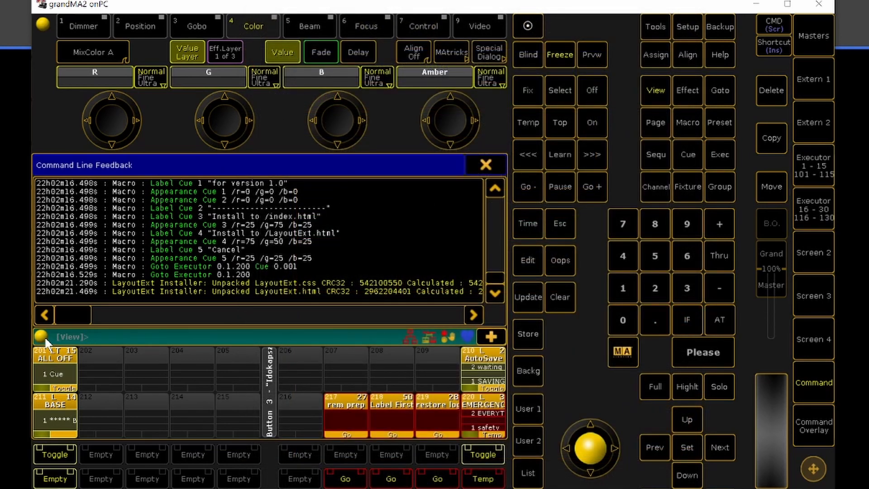
- Open 127.0.0.1/LayoutExt.html in the browser and show its Layout page
left_click(185, 338)
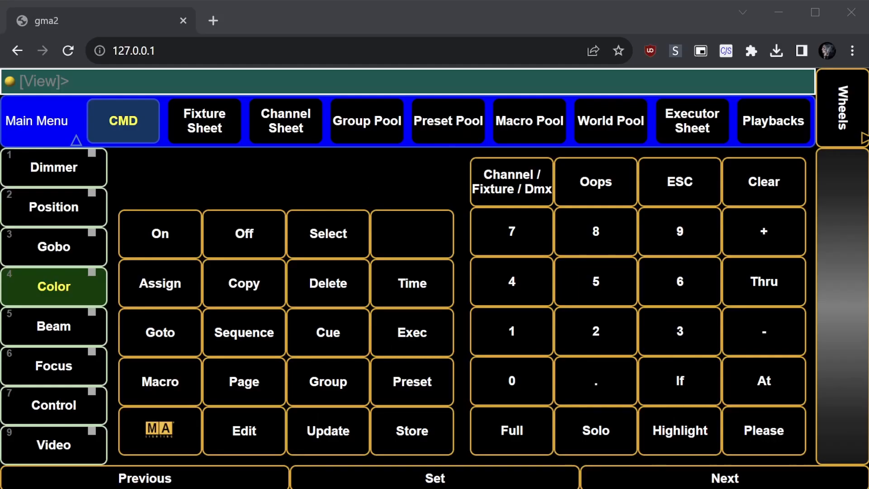
left_click(220, 47)
left_click(225, 49)
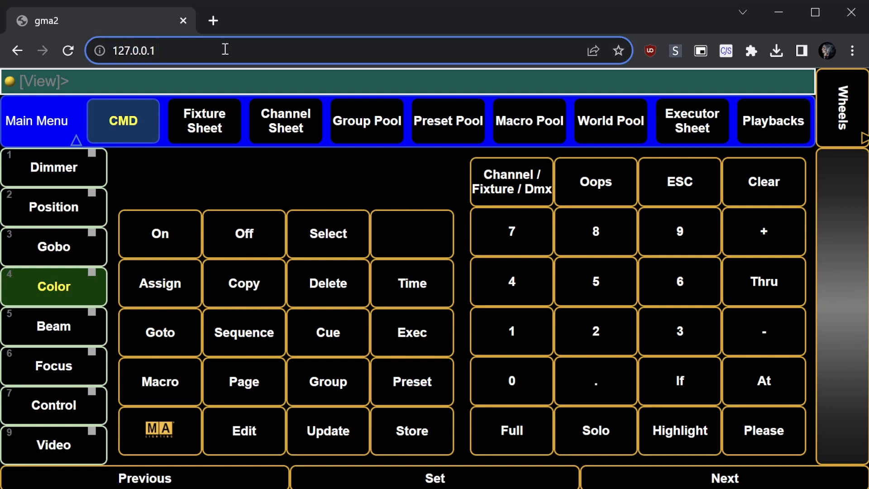
type("/LayoutEx")
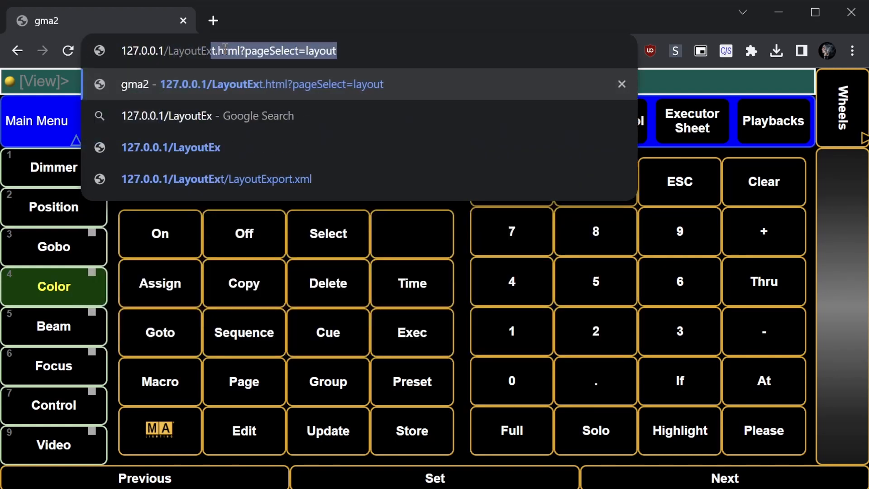
type("t.html")
key("Delete")
key("Return")
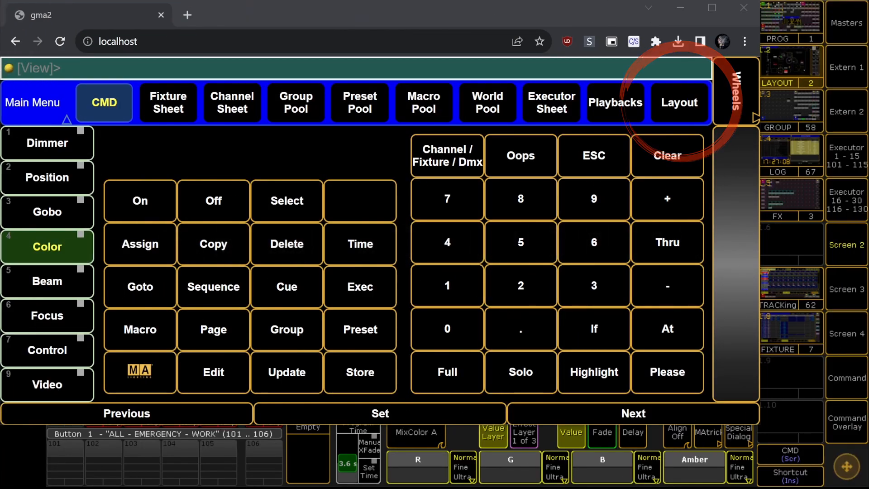
left_click(668, 106)
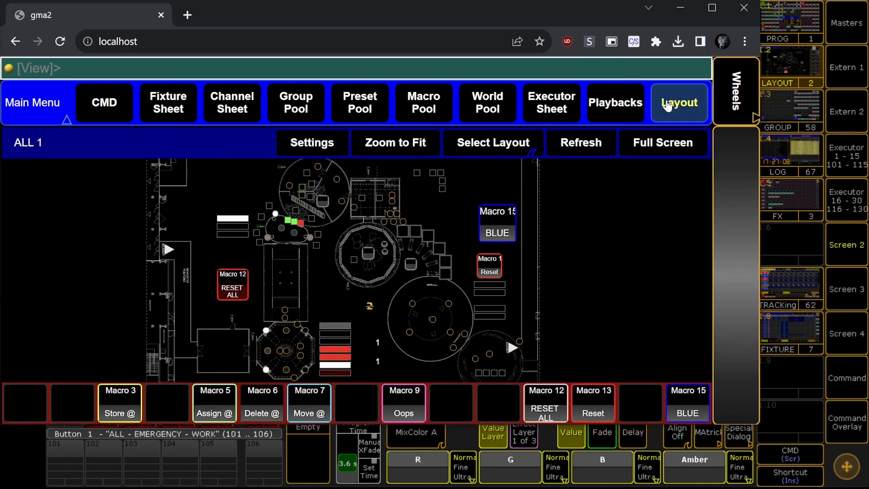
- In the onPC layout view, move the BLUE Macro 15 element slightly left in Setup mode
key("alt+Tab")
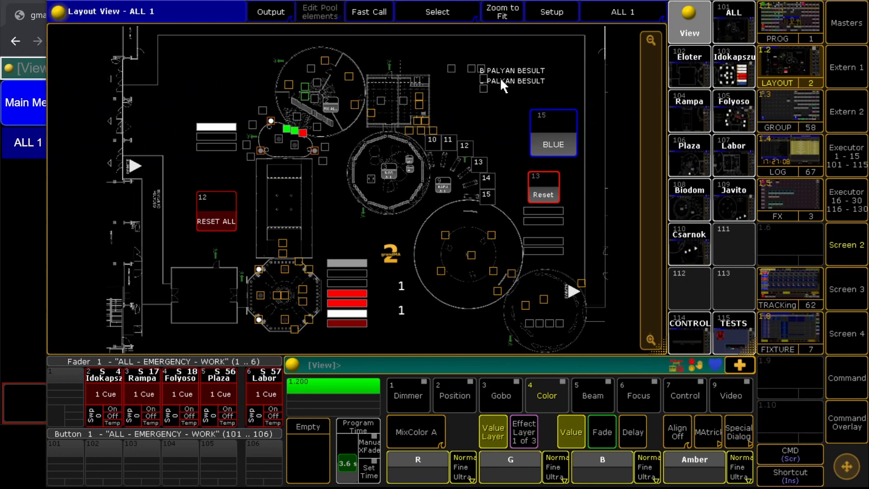
left_click(289, 367)
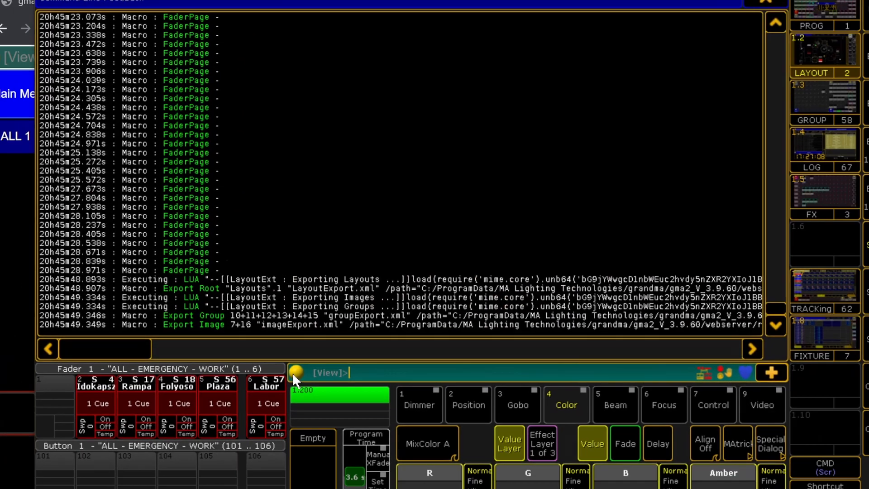
left_click(291, 366)
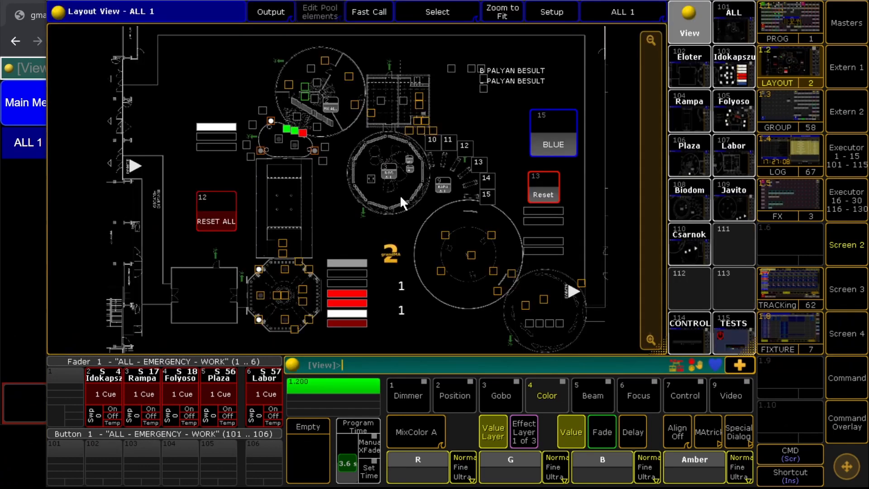
left_click(555, 20)
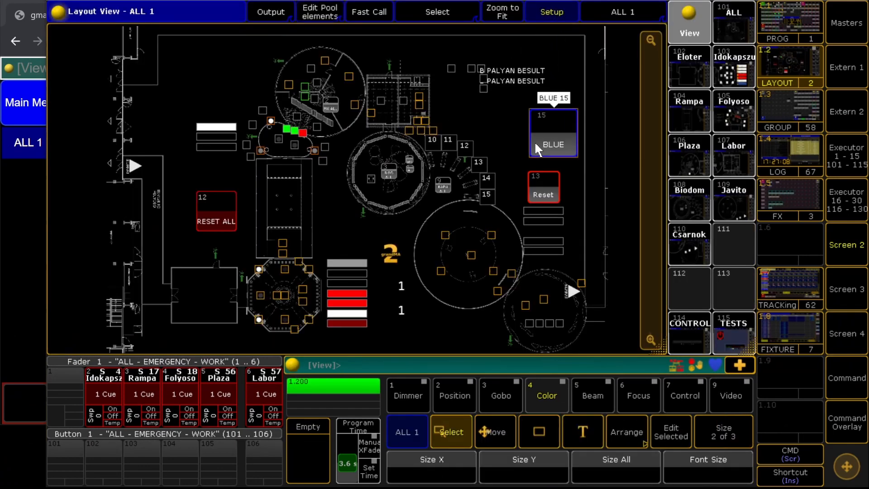
left_click_drag(538, 149, 496, 144)
left_click(565, 18)
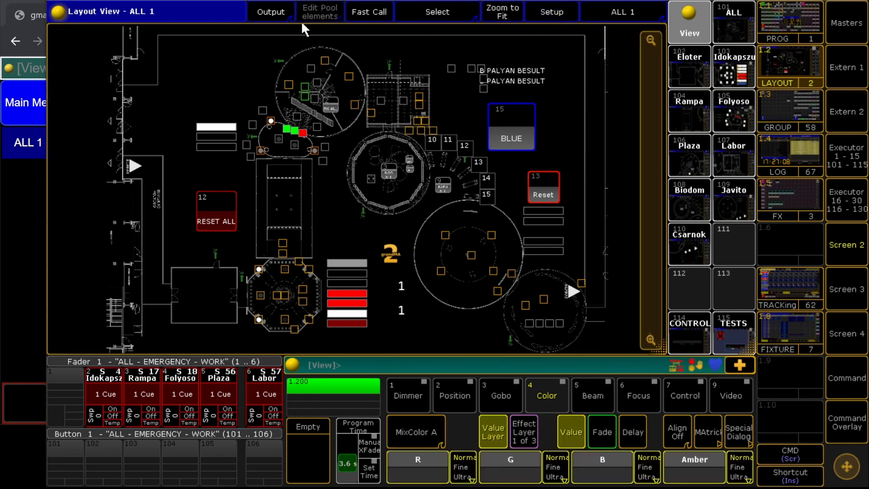
- Refresh the browser layout and trigger Macro 15 four times from it
left_click(29, 14)
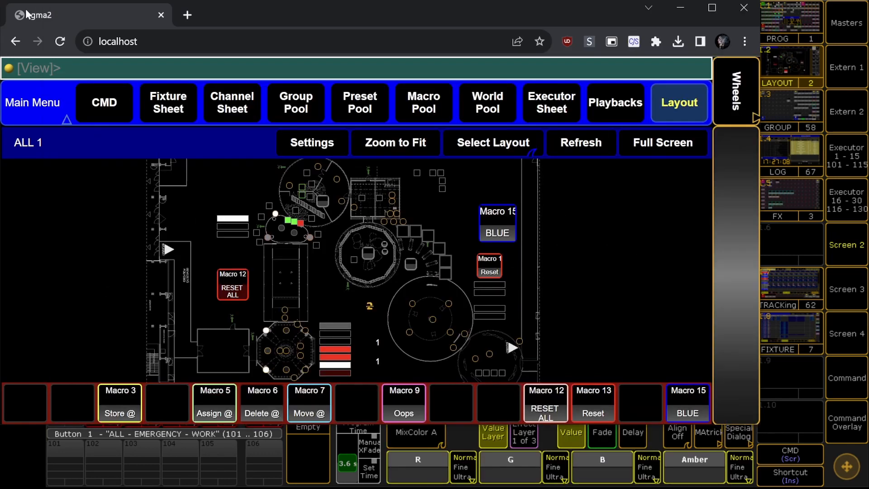
left_click(584, 146)
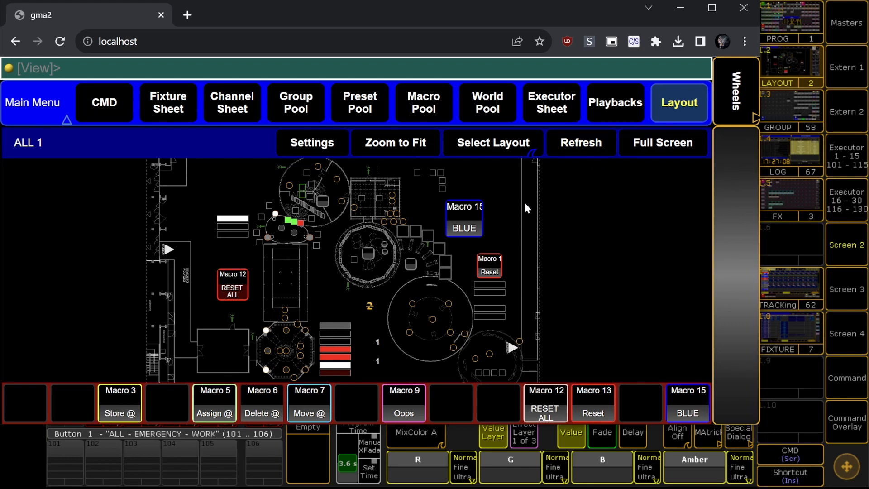
left_click(471, 227)
left_click(471, 229)
left_click(471, 228)
left_click(471, 228)
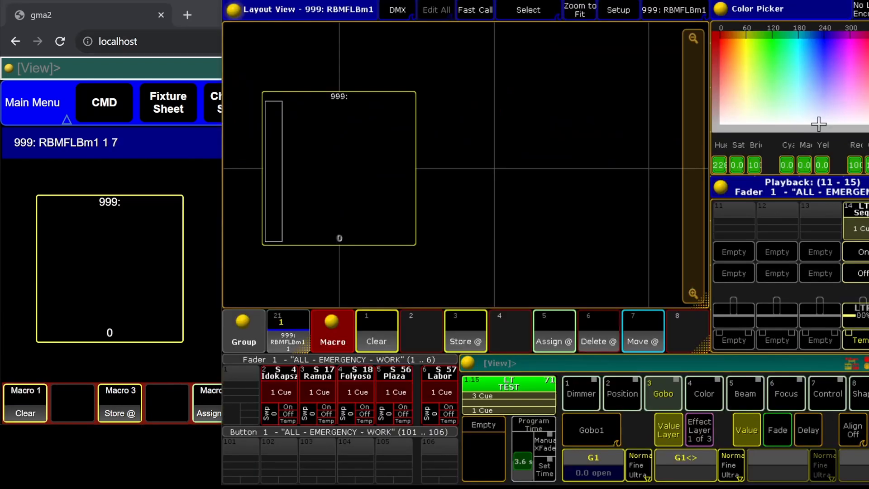
- Pick an orange color for the fixture in the Color Picker
left_click(868, 252)
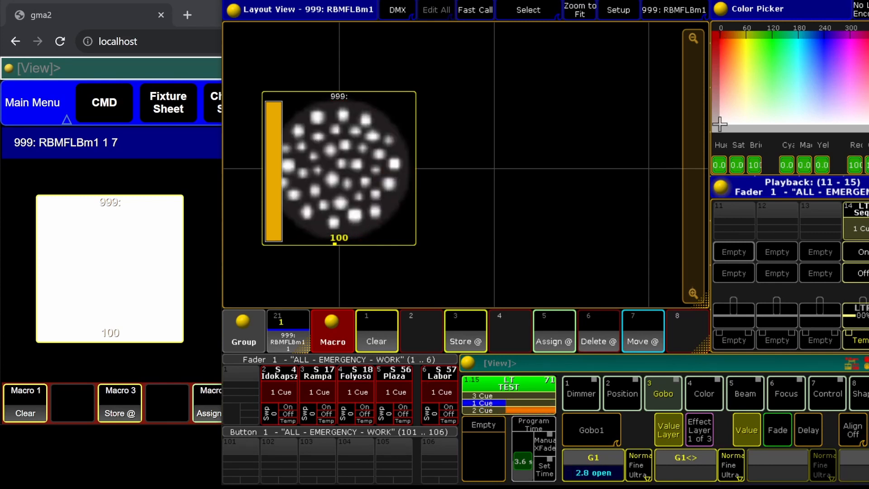
mouse_move(720, 45)
left_mouse_down()
mouse_move(805, 31)
mouse_move(796, 46)
mouse_move(729, 38)
left_mouse_up()
- Assign group 21 to the layout with the Assign @ macro and refresh the browser layout
left_click(555, 335)
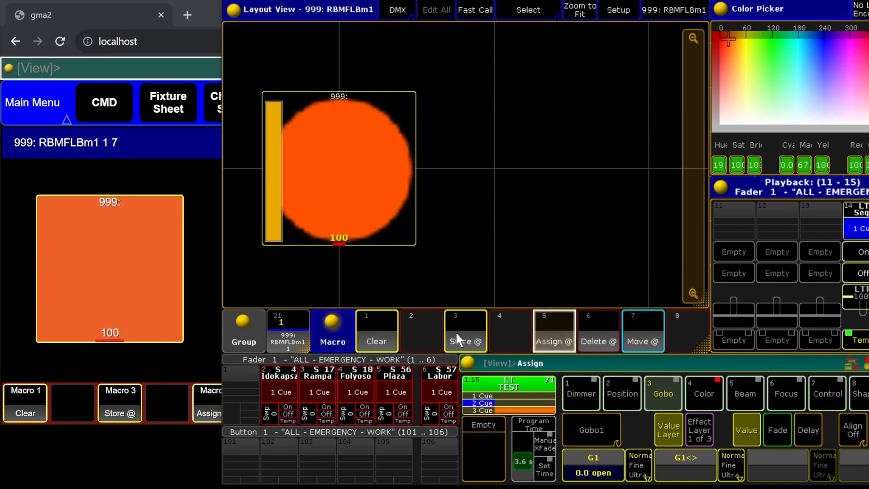
left_click(282, 325)
left_click(526, 167)
left_click(194, 219)
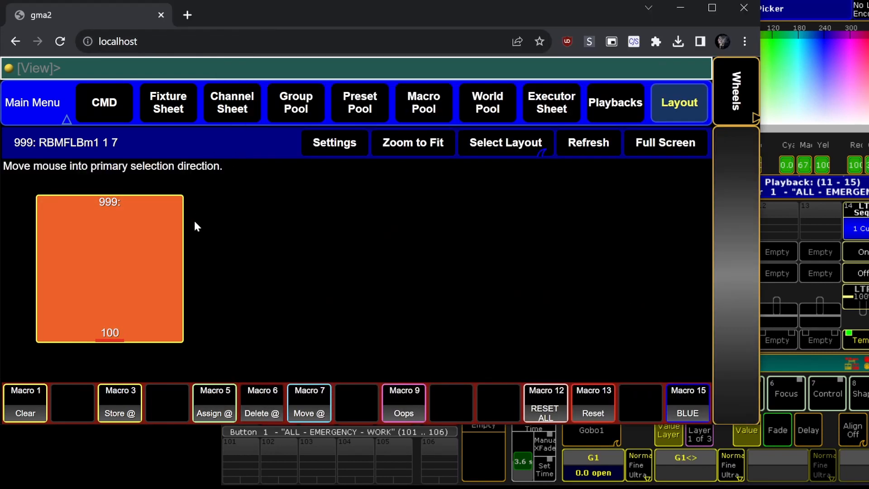
left_click(607, 140)
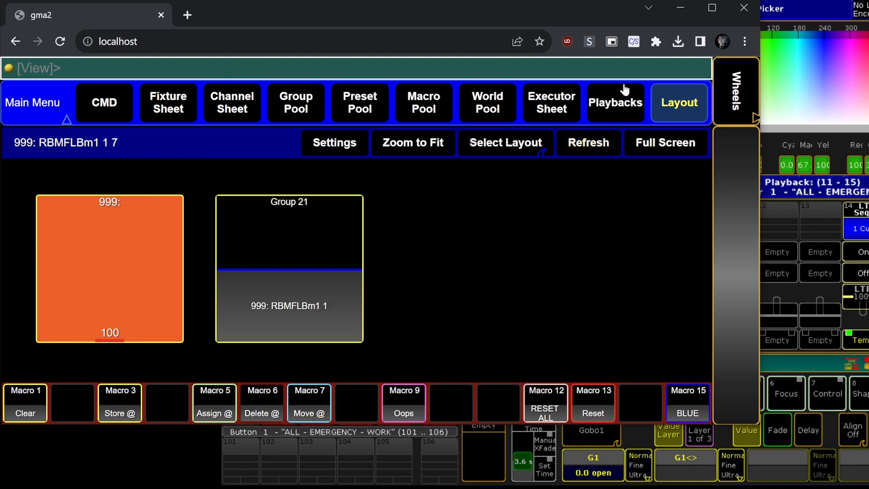
- Set the Group 21 layout element's visualization to Filled in onPC, then refresh the browser layout
left_click(795, 5)
left_click(636, 10)
left_click(546, 190)
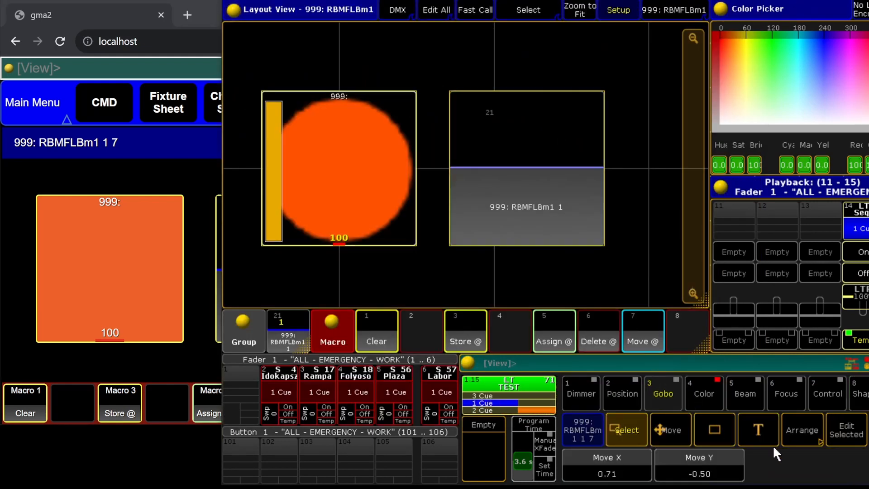
left_click(837, 436)
left_click(575, 287)
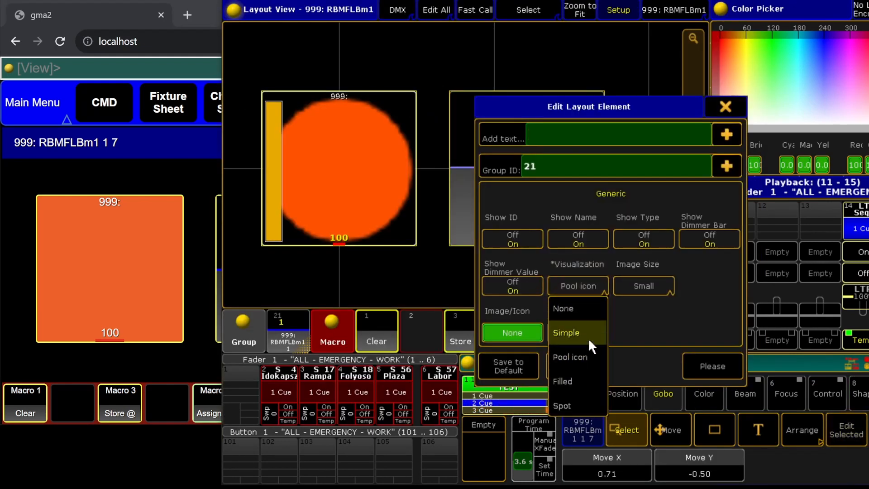
left_click(585, 371)
left_click(700, 362)
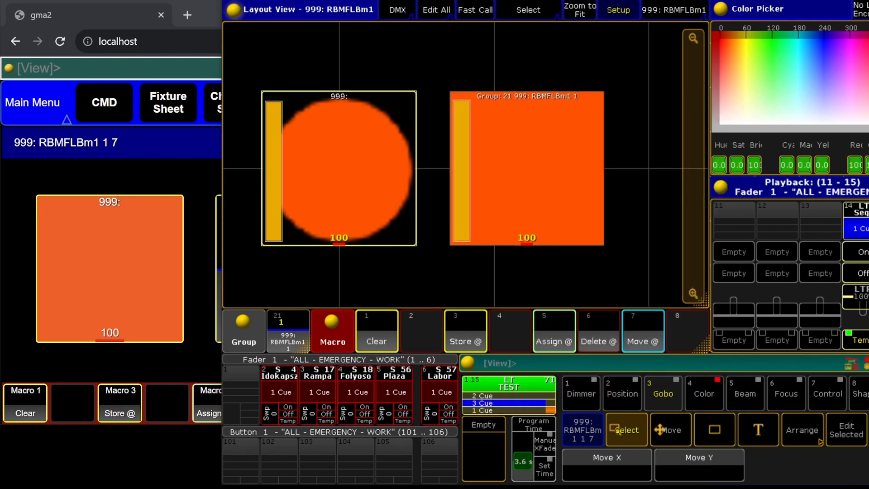
left_click(211, 15)
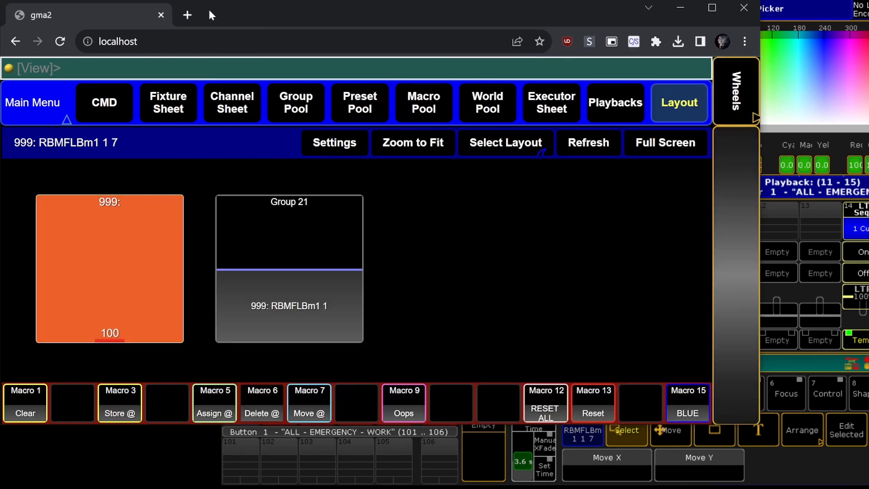
left_click(611, 144)
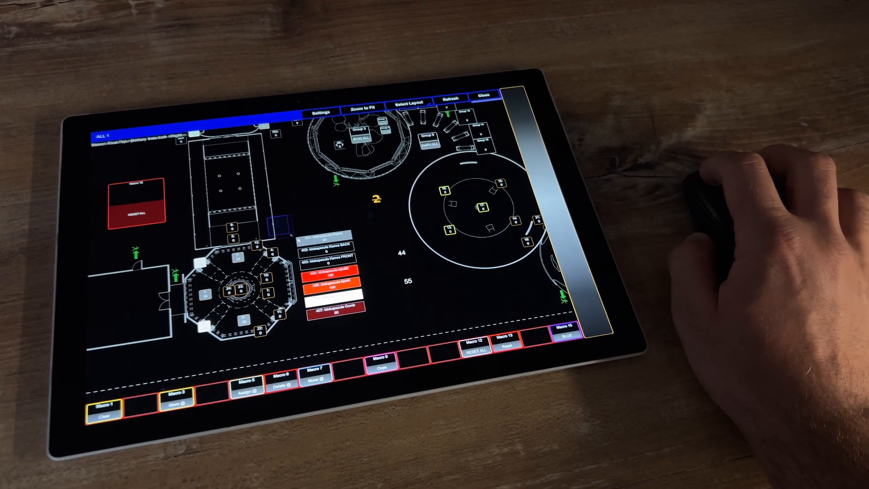
- Pan and zoom around the stage layout on the tablet to examine its fixtures and groups
left_click_drag(297, 240, 385, 321)
left_click_drag(375, 227, 260, 255)
scroll(324, 257, "up", 2)
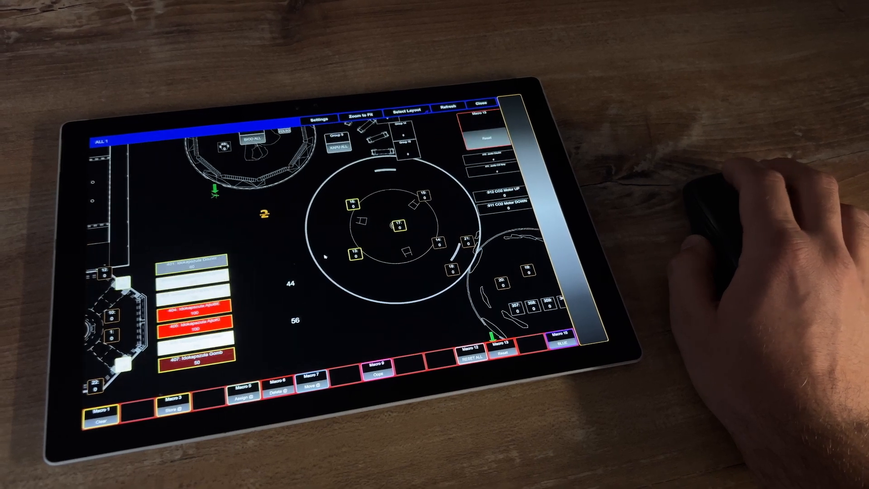
scroll(325, 257, "up", 3)
scroll(441, 244, "down", 2)
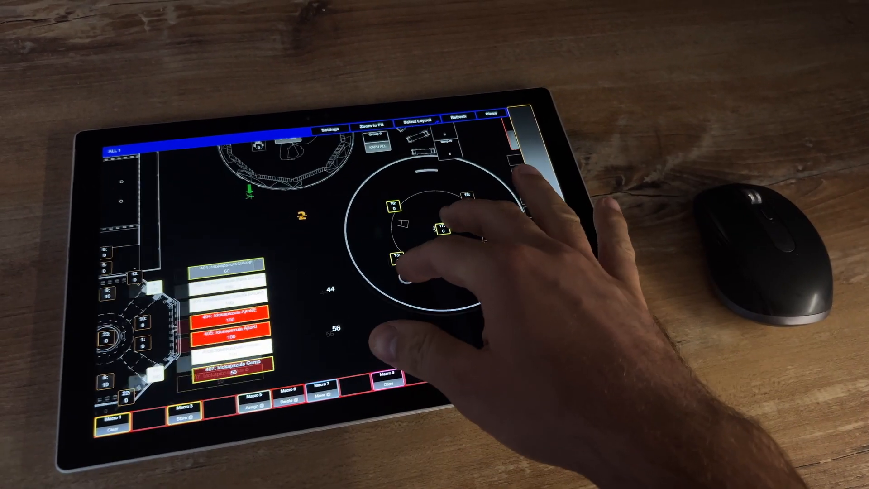
scroll(399, 294, "down", 3)
left_click_drag(335, 270, 417, 247)
scroll(408, 272, "down", 1)
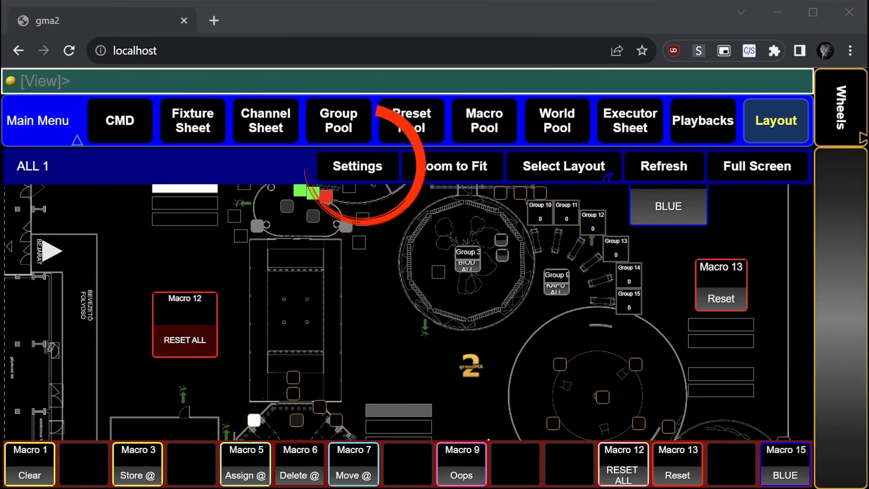
- In the layout settings, set autoLoginUser to remote and pageSelect to layout
left_click(357, 166)
left_click(415, 226)
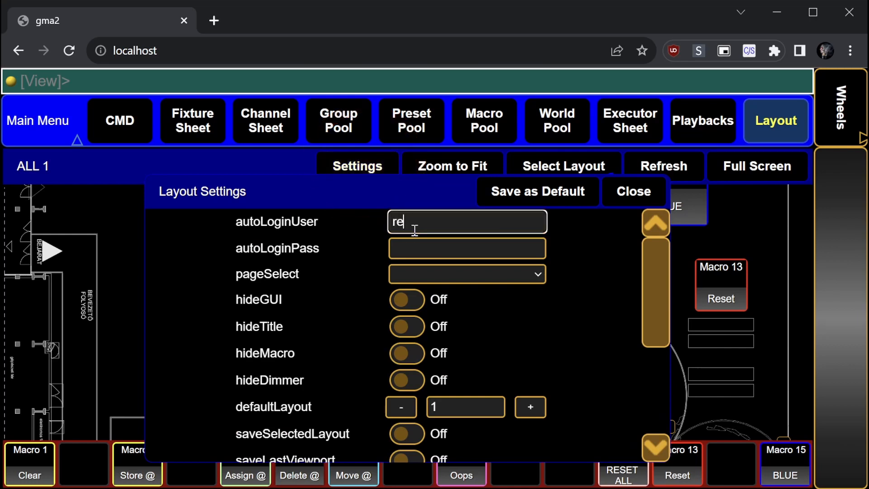
left_click(424, 273)
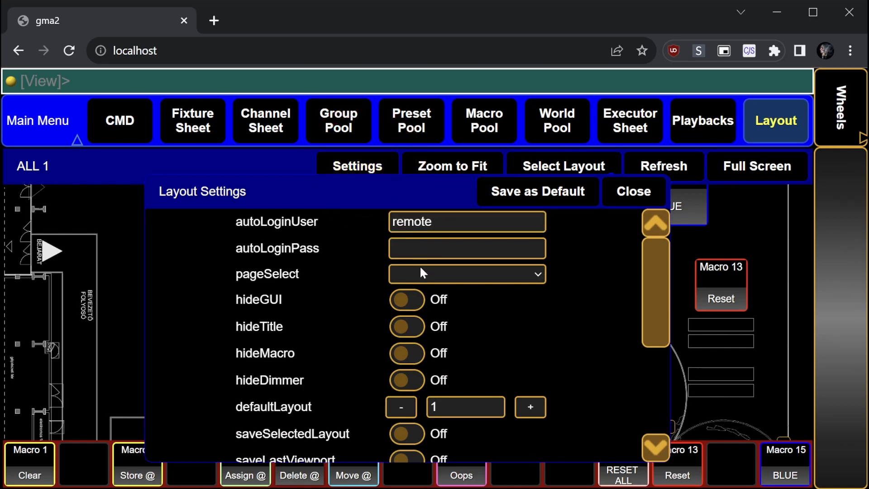
left_click(433, 434)
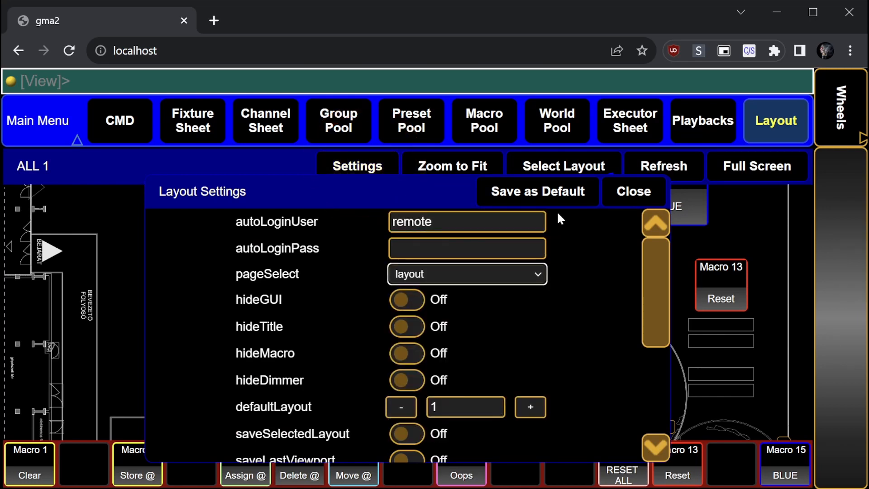
- Save the layout settings as default, close them and reload the browser page
left_click(538, 191)
left_click(634, 191)
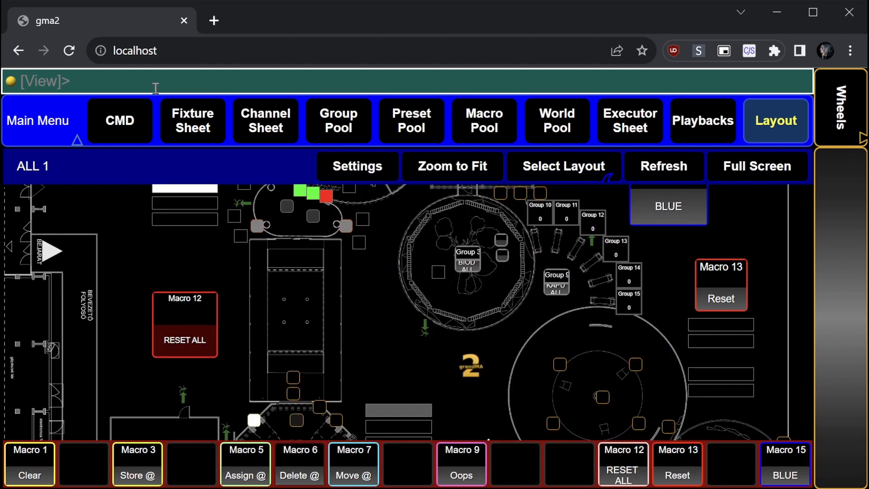
left_click(69, 51)
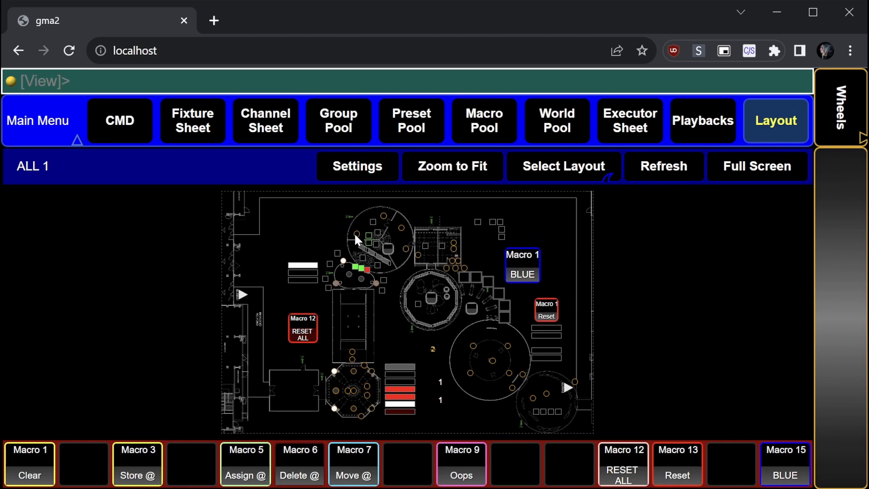
- Open the layout settings and switch on hideGUI, hideTitle, hideMacro and hideDimmer
left_click(361, 166)
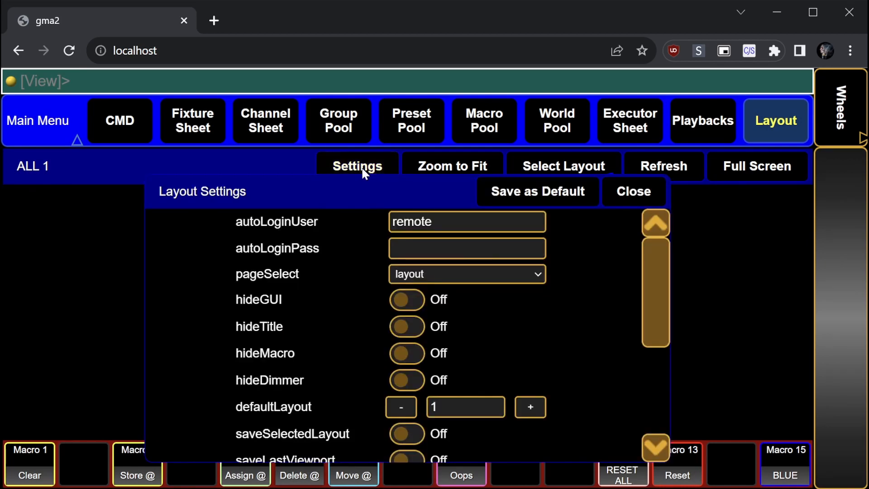
left_click(404, 301)
left_click(404, 256)
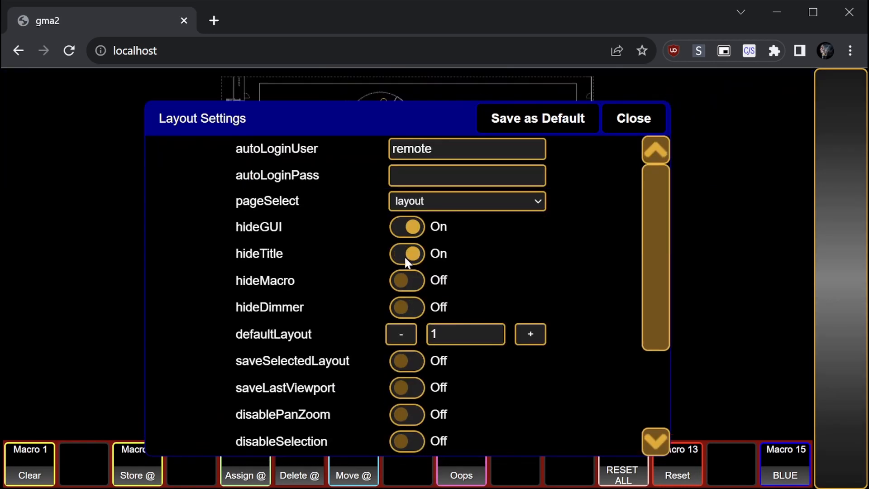
left_click(409, 280)
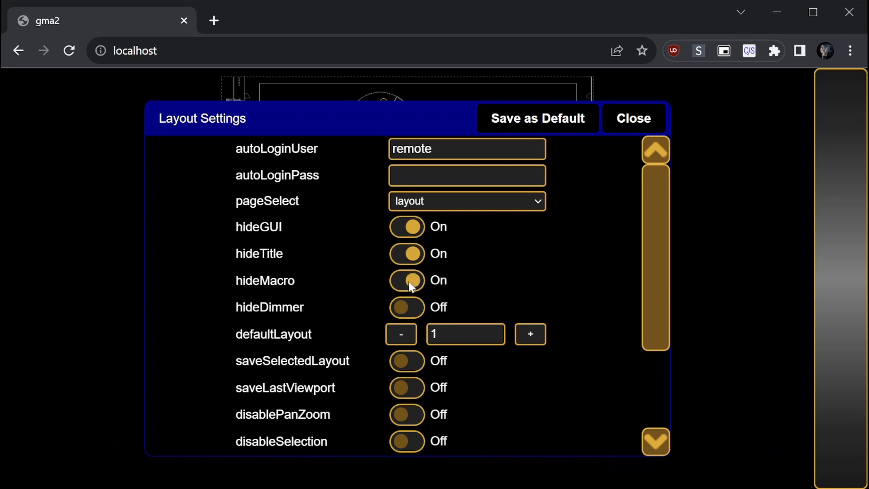
left_click(409, 305)
- Switch hideGUI, hideTitle, hideMacro and hideDimmer back off
left_click(439, 226)
left_click(439, 325)
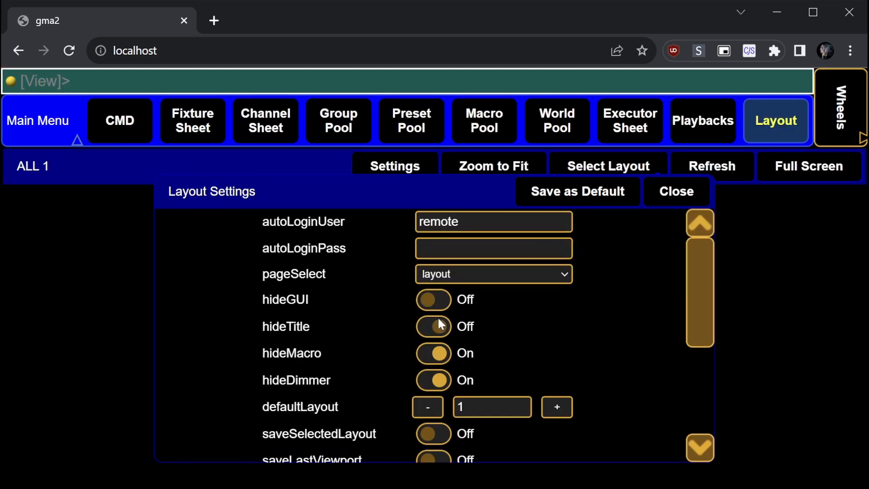
left_click(438, 356)
left_click(439, 382)
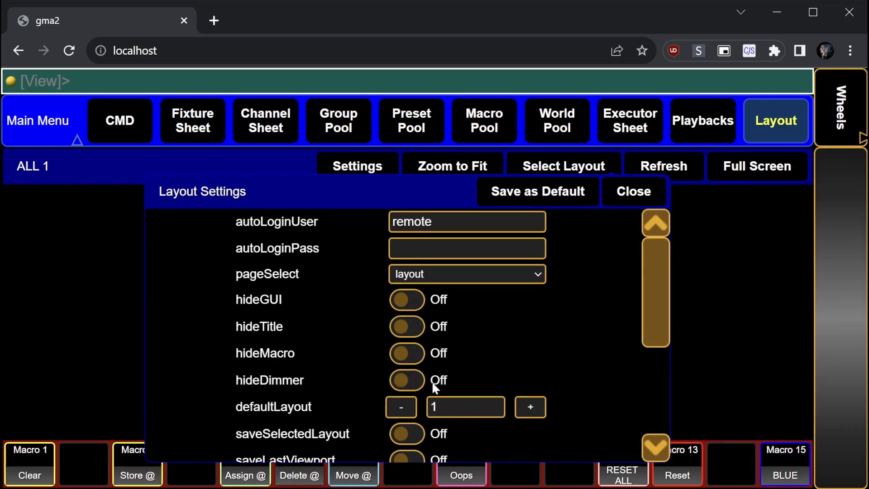
- Set defaultLayout to 4 and switch on saveSelectedLayout and saveLastViewport
left_click_drag(657, 289, 659, 349)
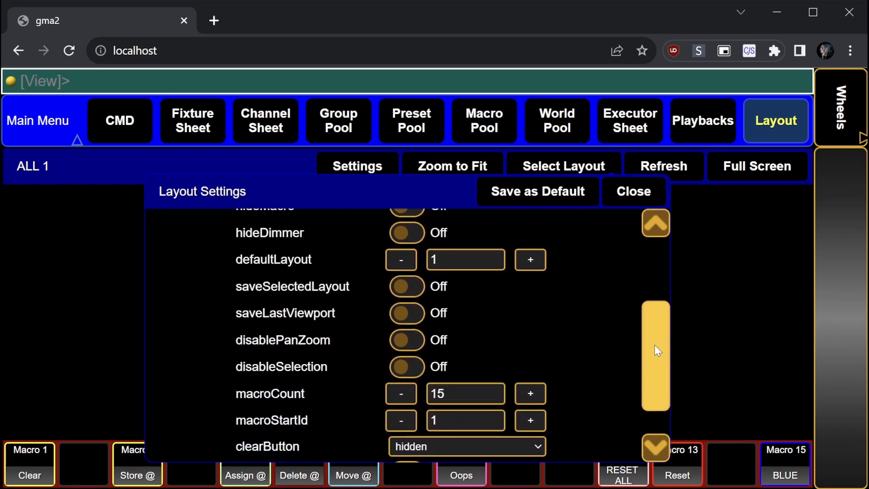
left_click(527, 263)
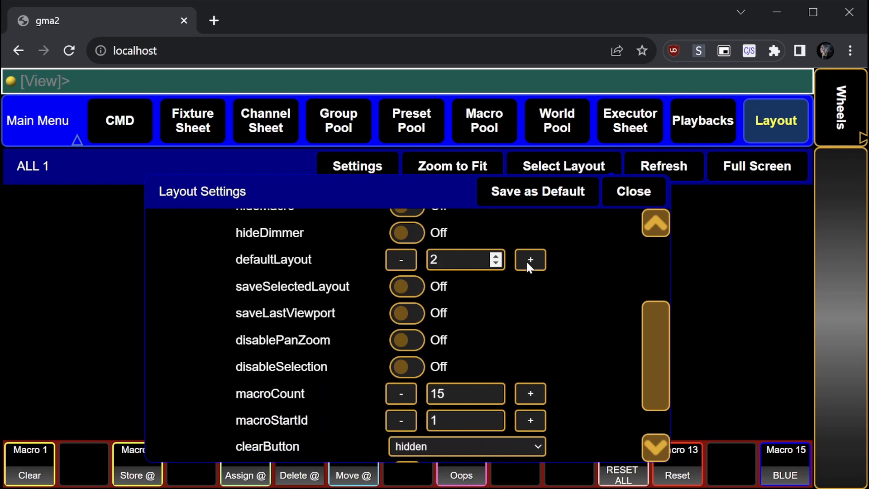
left_click(527, 263)
left_click(527, 263)
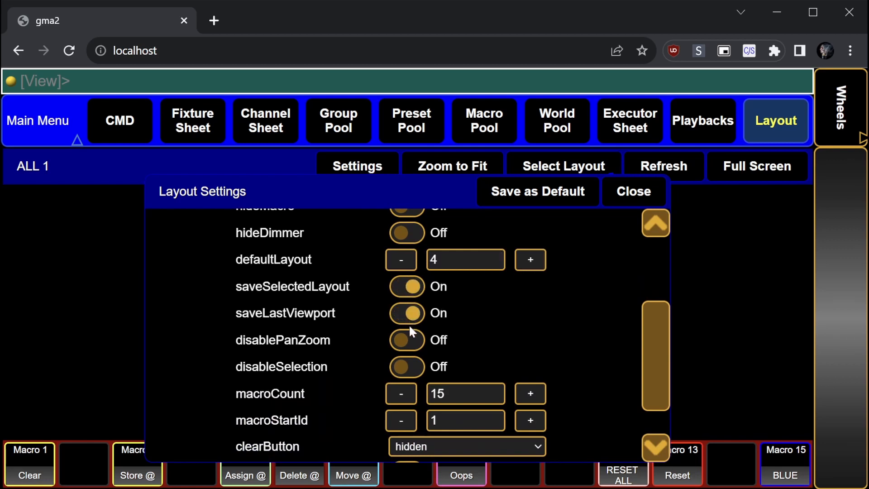
- Step macroCount down to 7 and back up to 15
left_click(393, 340)
left_click(393, 340)
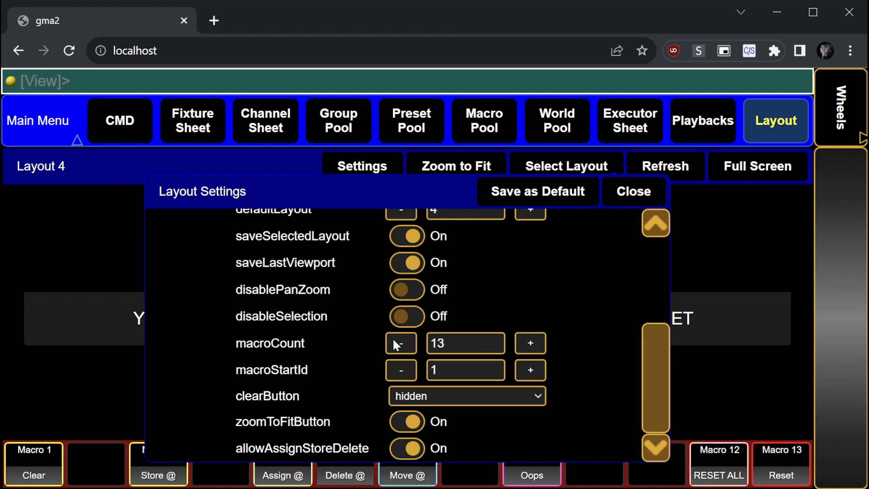
left_click(392, 339)
left_click(393, 340)
left_click(393, 342)
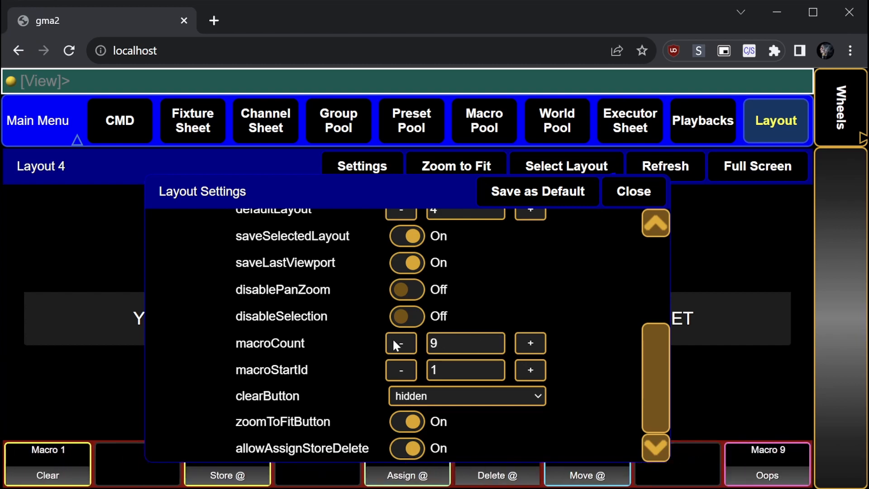
left_click(393, 342)
left_click(393, 342)
left_click(533, 344)
left_click(533, 342)
left_click(533, 342)
left_click(532, 344)
left_click(532, 343)
left_click(532, 344)
left_click(532, 344)
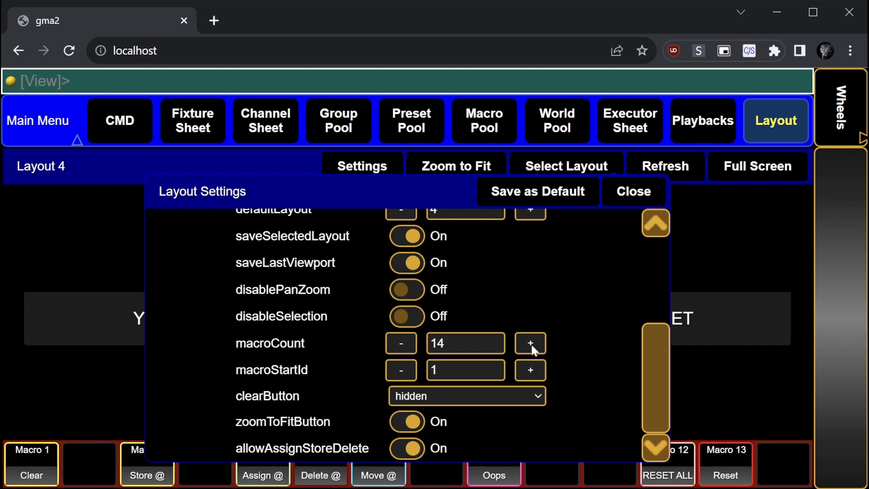
left_click(532, 344)
- Step macroStartId up to 4 and back to 1, and toggle allowAssignStoreDelete off and on again
left_click(529, 370)
left_click(528, 371)
left_click(529, 371)
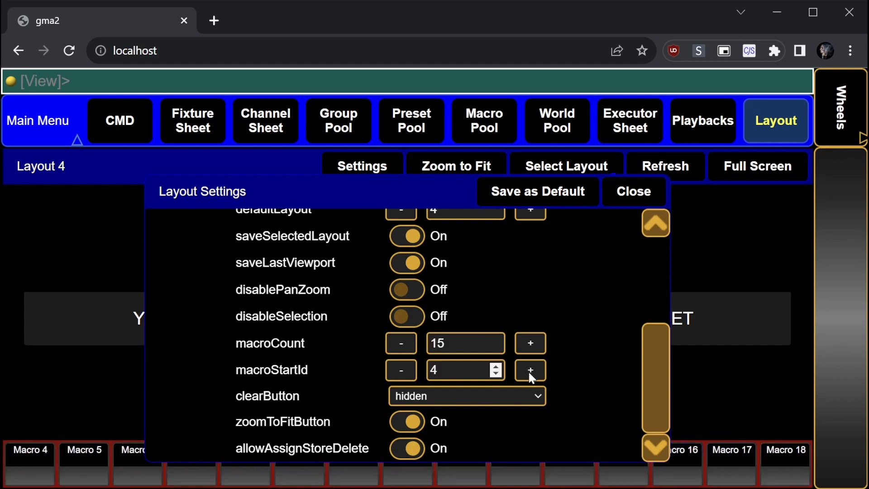
left_click(403, 374)
left_click(404, 373)
left_click(404, 373)
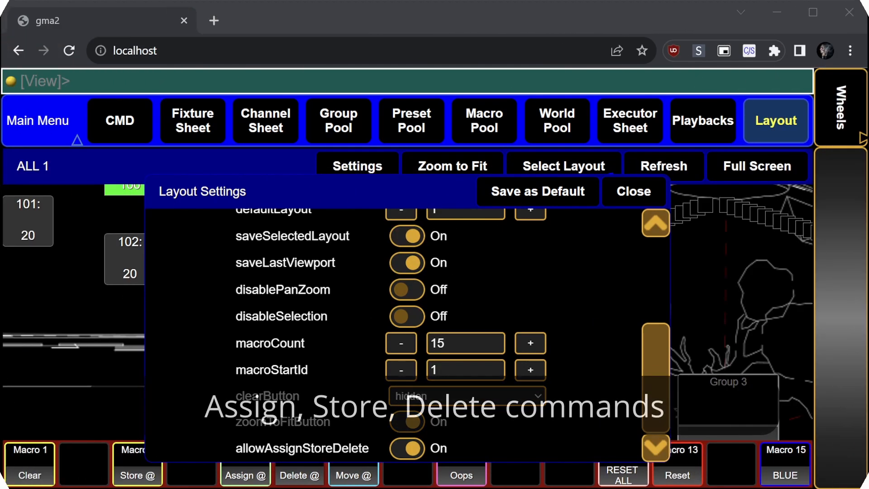
left_click(407, 455)
left_click(406, 453)
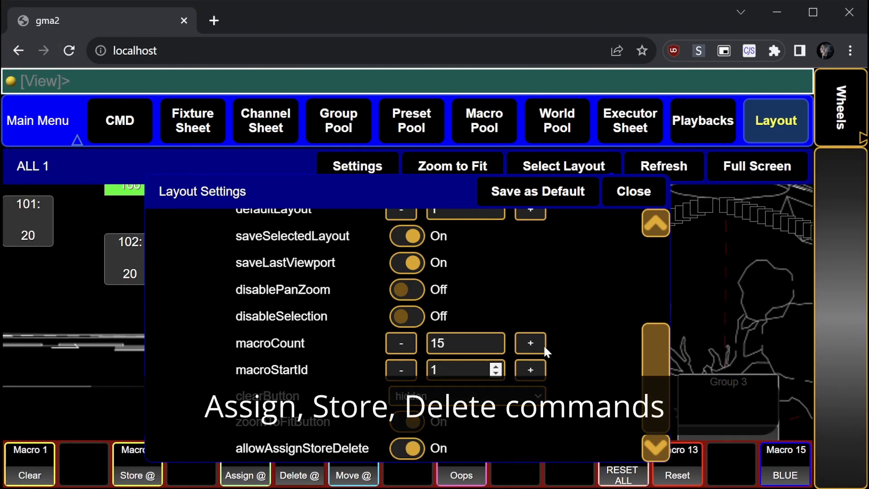
- Close the settings and move fixture 351's element down and to the right using the layout command macros
left_click(633, 192)
left_click(320, 289)
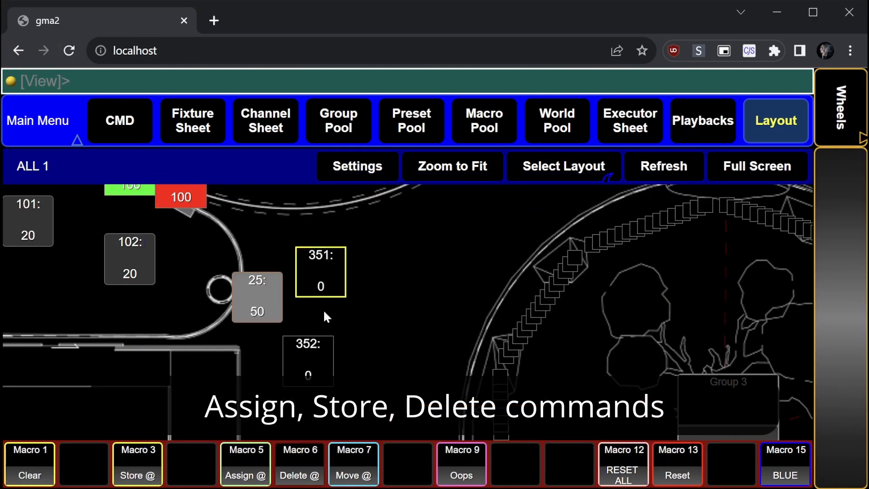
left_click(313, 461)
left_click(312, 282)
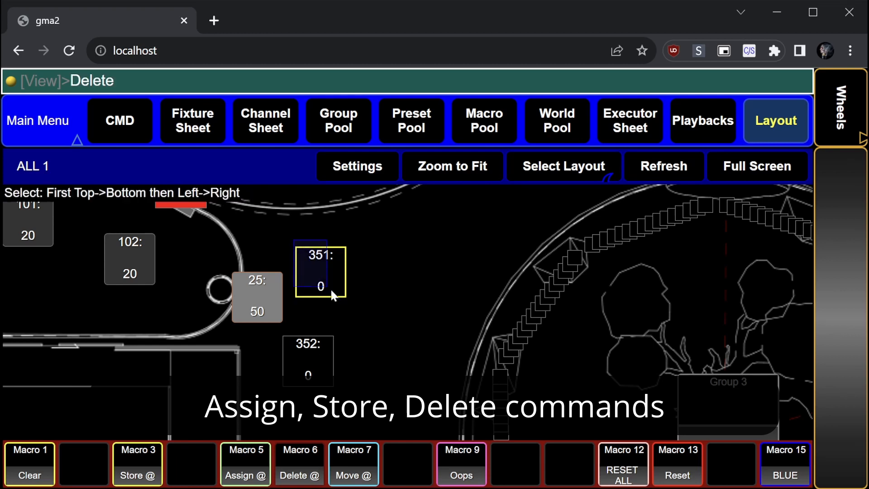
left_click(141, 460)
left_click(419, 300)
left_click(418, 305)
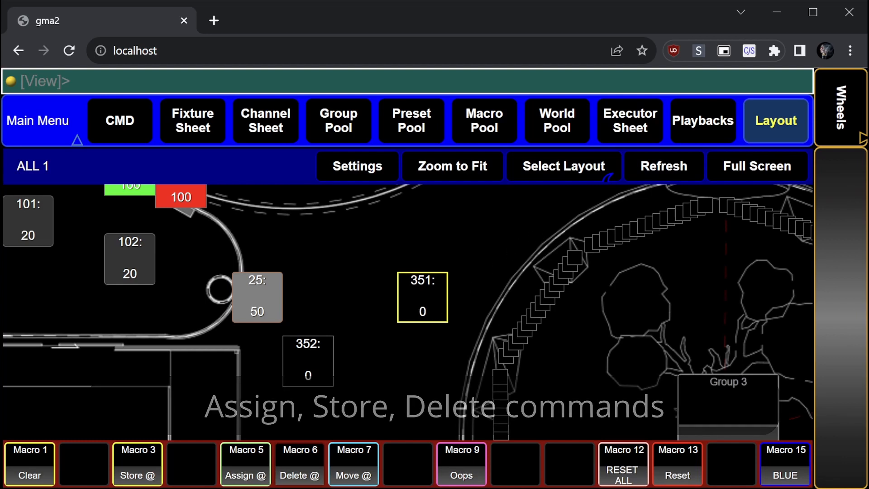
- Reopen the layout settings and save them as default
left_click(363, 167)
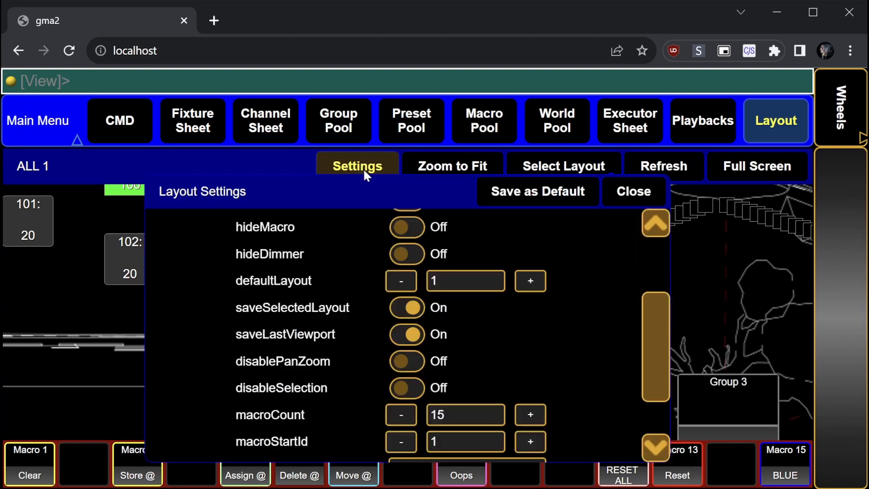
left_click(523, 200)
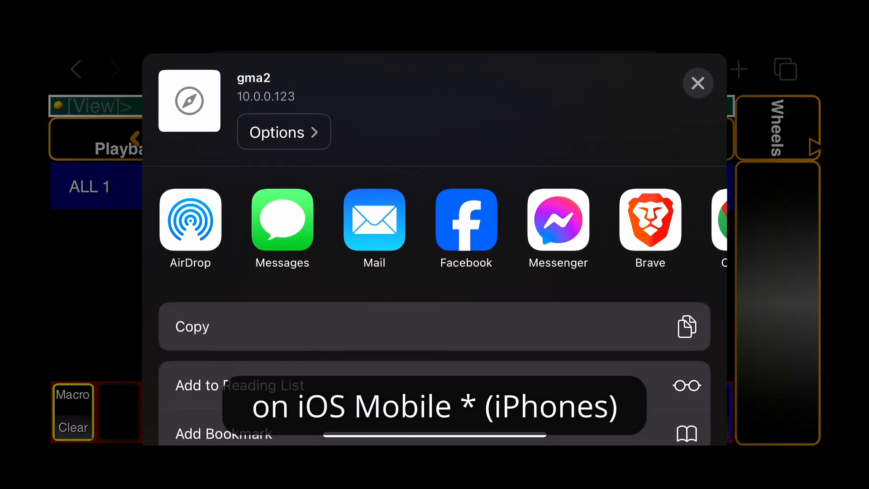
- Add the gma2 layout page to the iPhone home screen from the browser's share menu
scroll(435, 317, "down", 5)
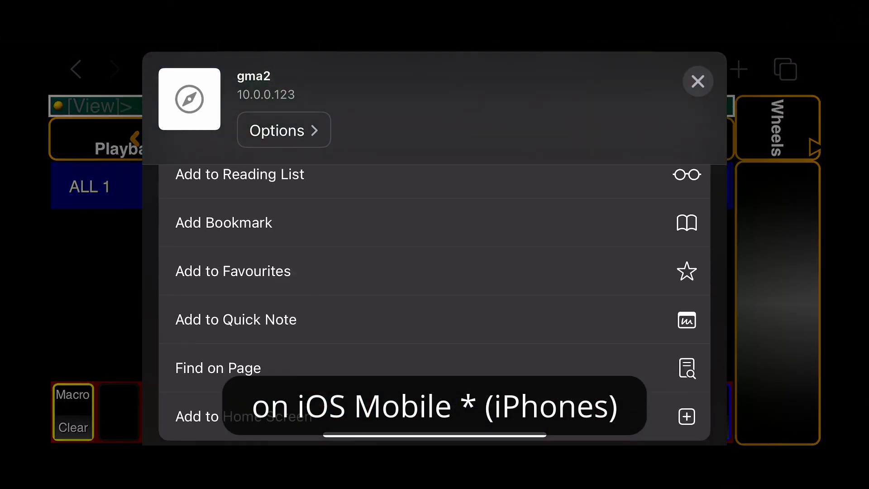
left_click(434, 336)
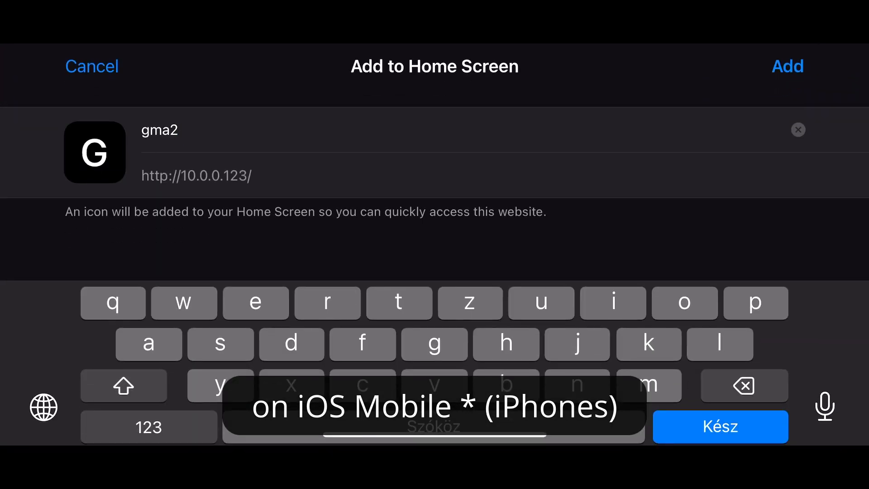